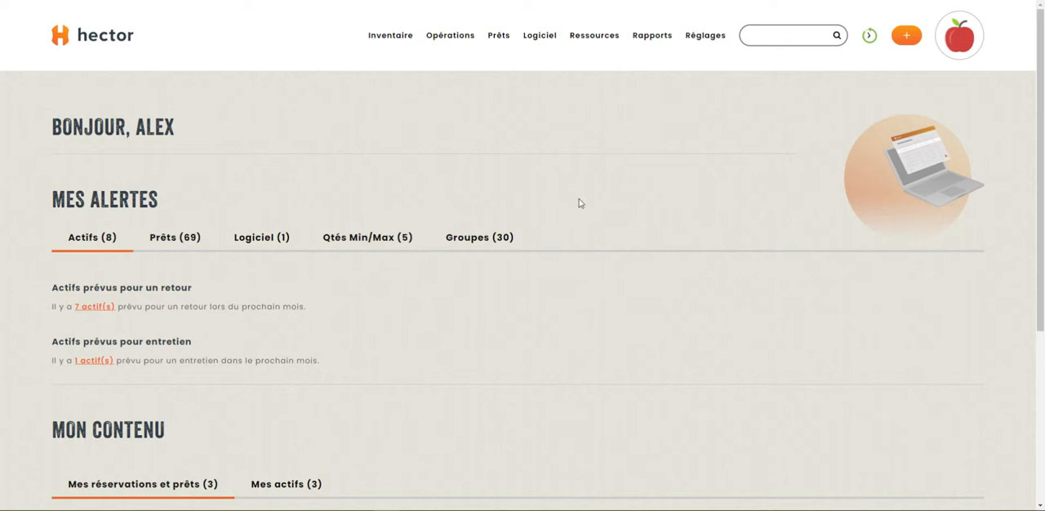
- Open the software list and start a new software entry
mouse_move(544, 44)
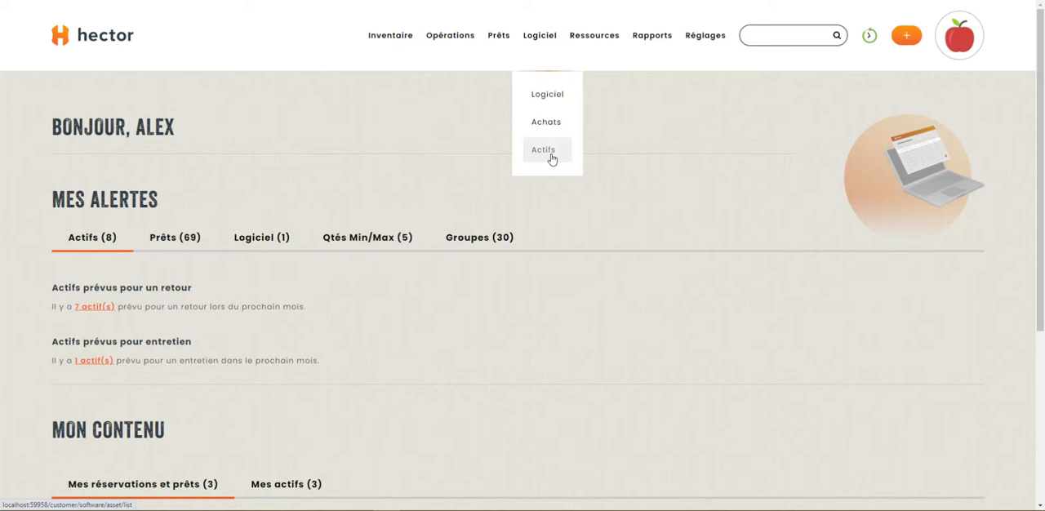
left_click(545, 98)
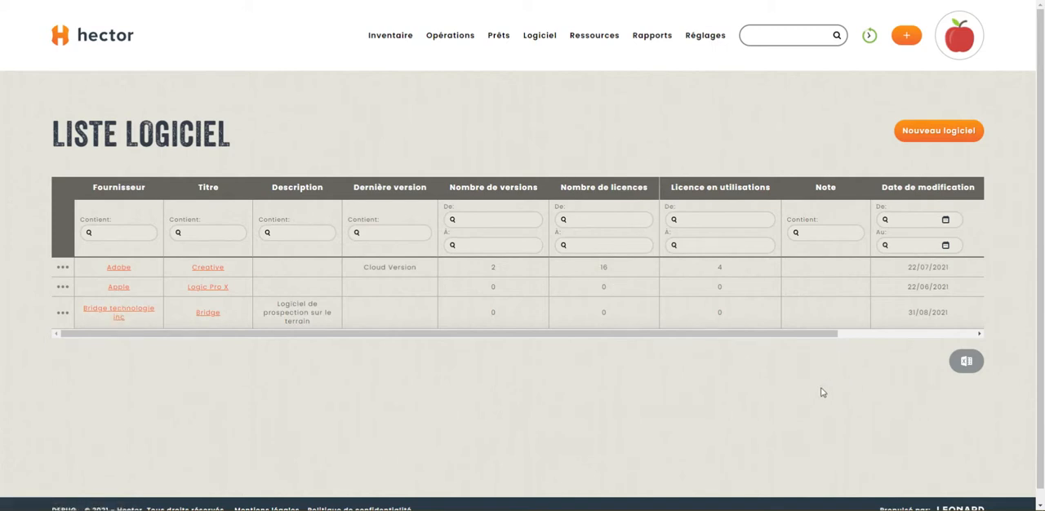
left_click(938, 137)
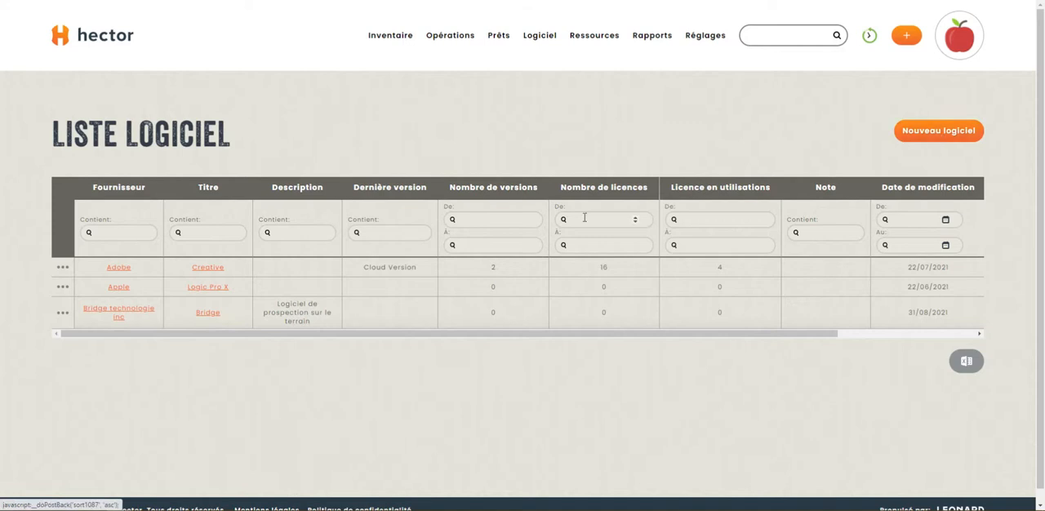
- Examine the new software form's title, supplier, description, department, note and file fields
scroll(392, 359, "down", 1)
left_click(298, 185)
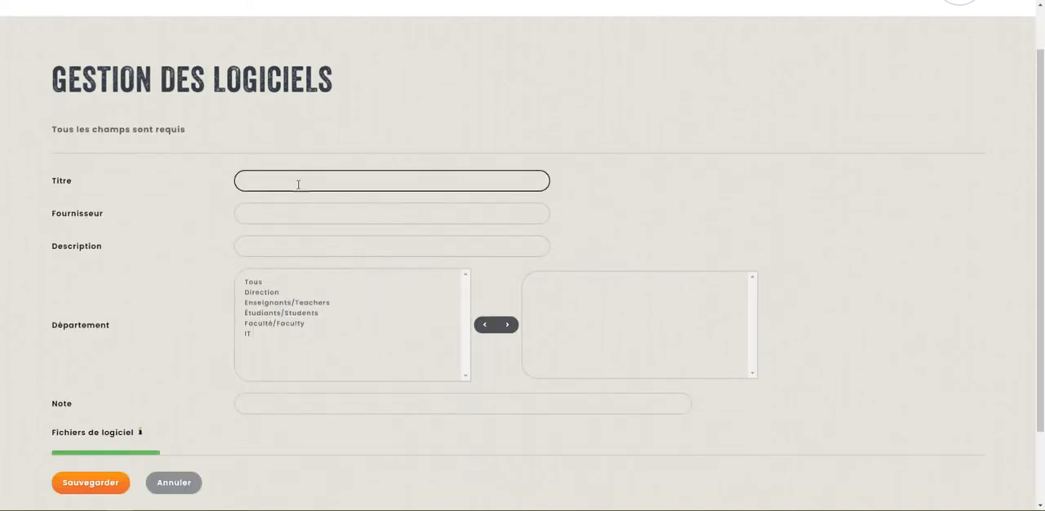
left_click(284, 217)
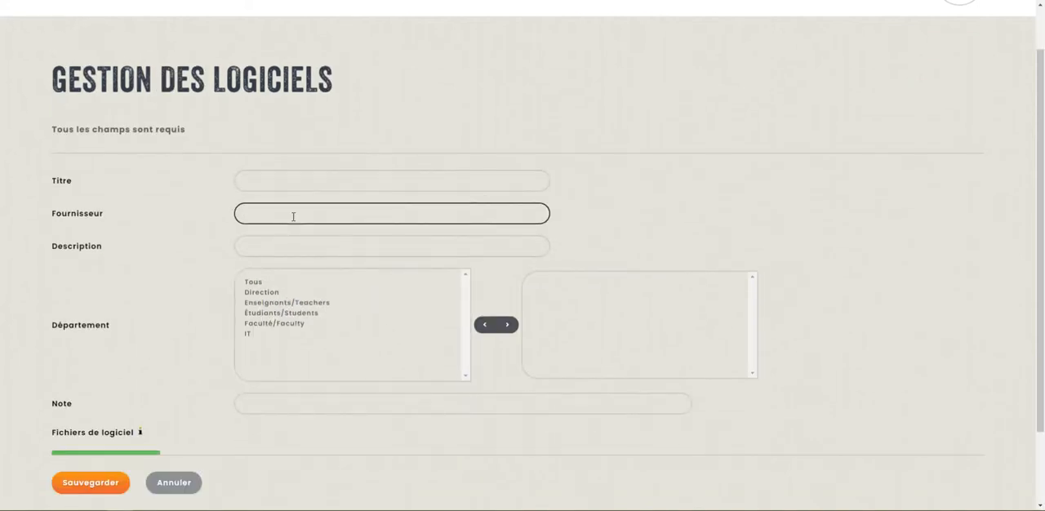
left_click(296, 246)
scroll(296, 250, "down", 1)
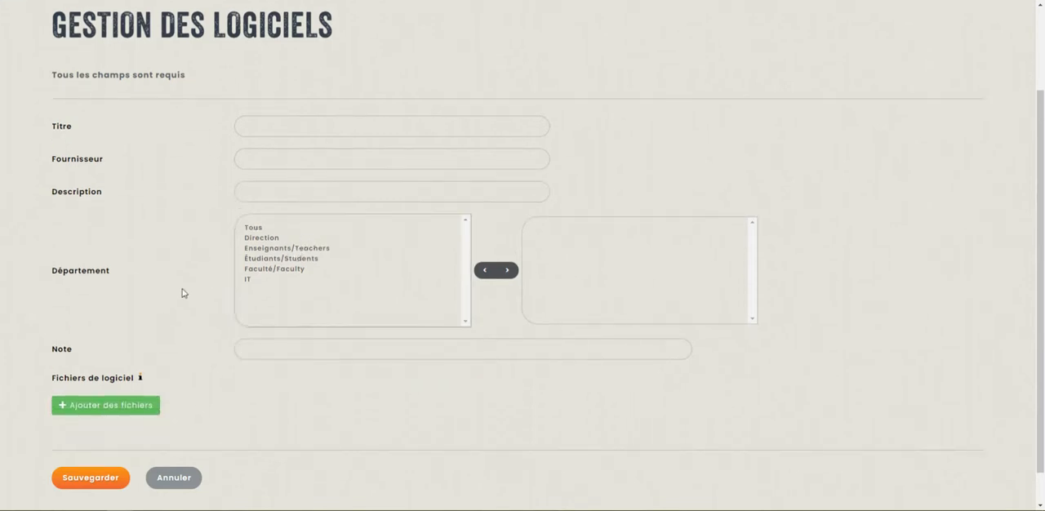
scroll(192, 288, "down", 1)
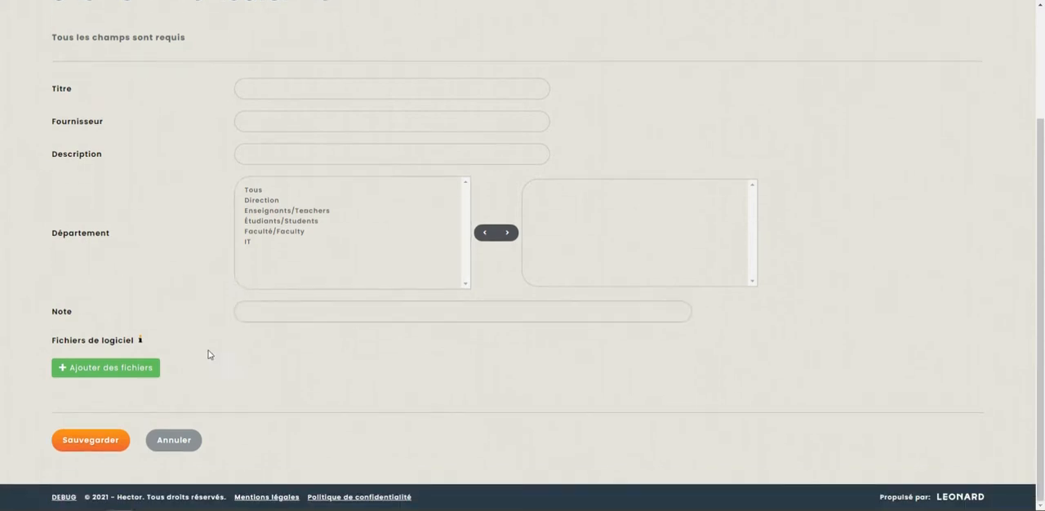
scroll(455, 343, "up", 4)
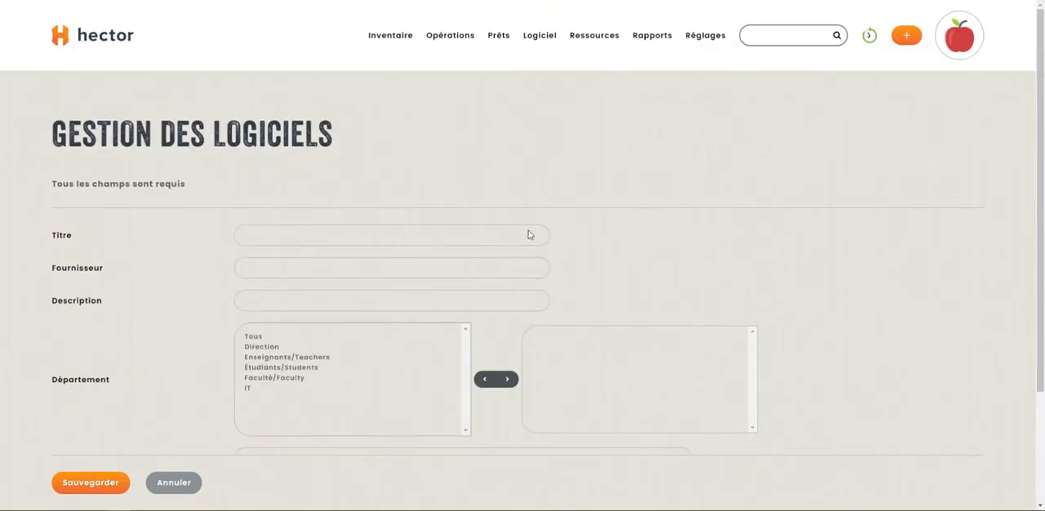
- Open the Adobe Creative software record and examine its versions, including licence keys, expiration dates and licence counts
left_click(547, 99)
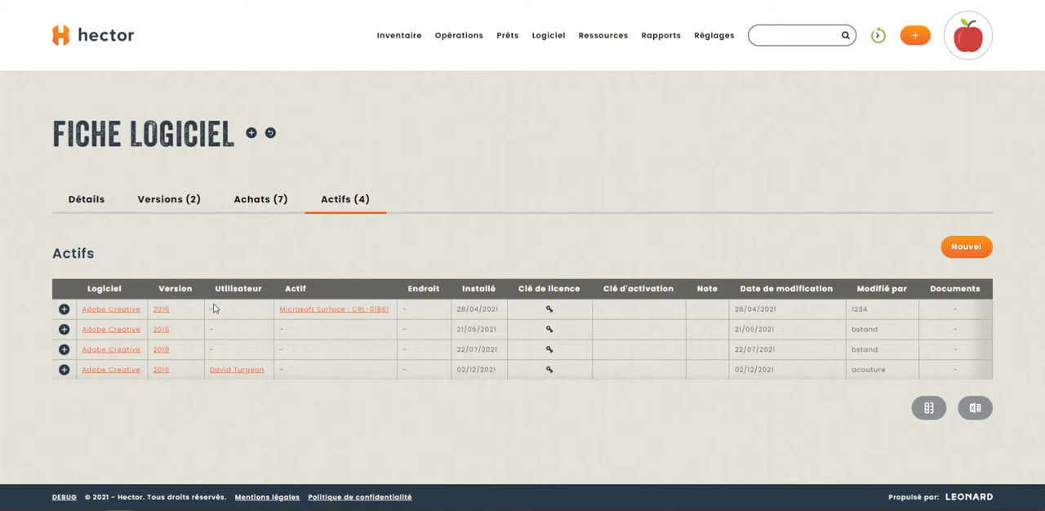
left_click(155, 202)
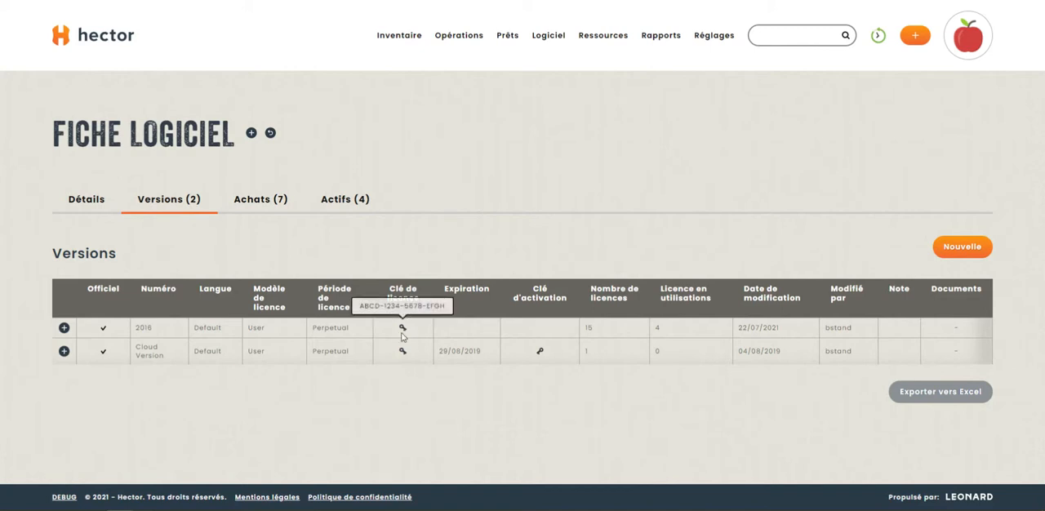
mouse_move(402, 352)
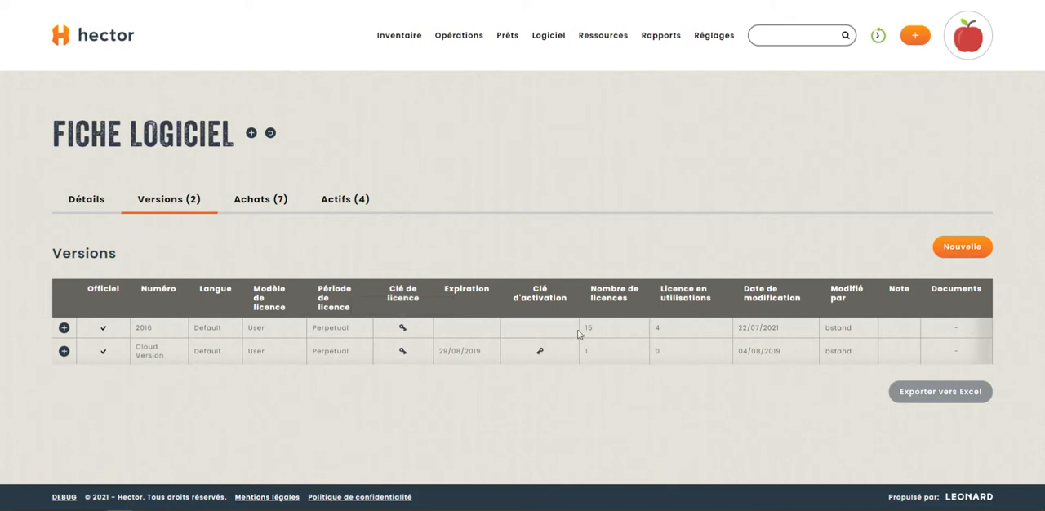
left_click_drag(483, 353, 440, 353)
left_click(604, 335)
- Start a new Adobe Creative version, examine its version number, licence model, expiration and key fields, and cancel the form
left_click(966, 248)
scroll(571, 261, "down", 2)
left_click(371, 122)
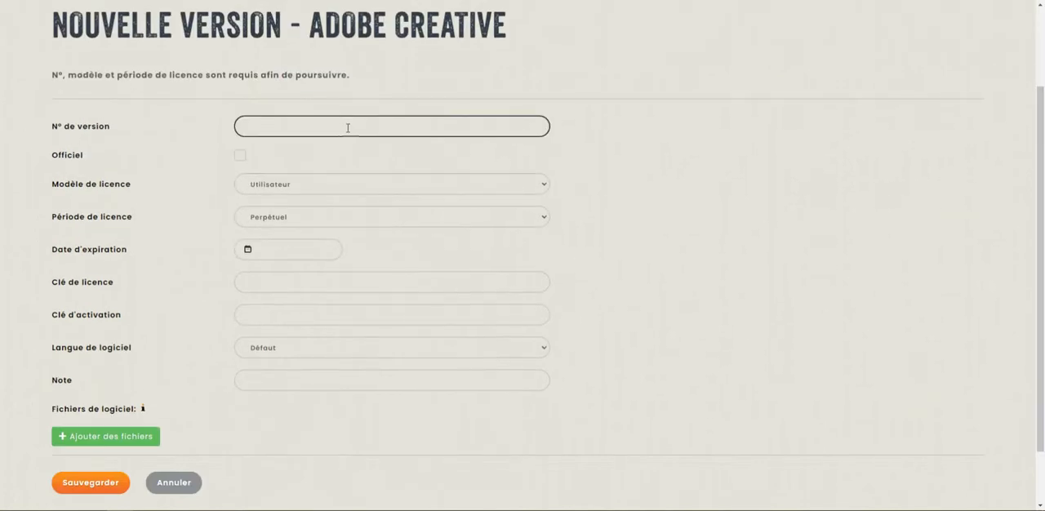
left_click(296, 187)
left_click(299, 187)
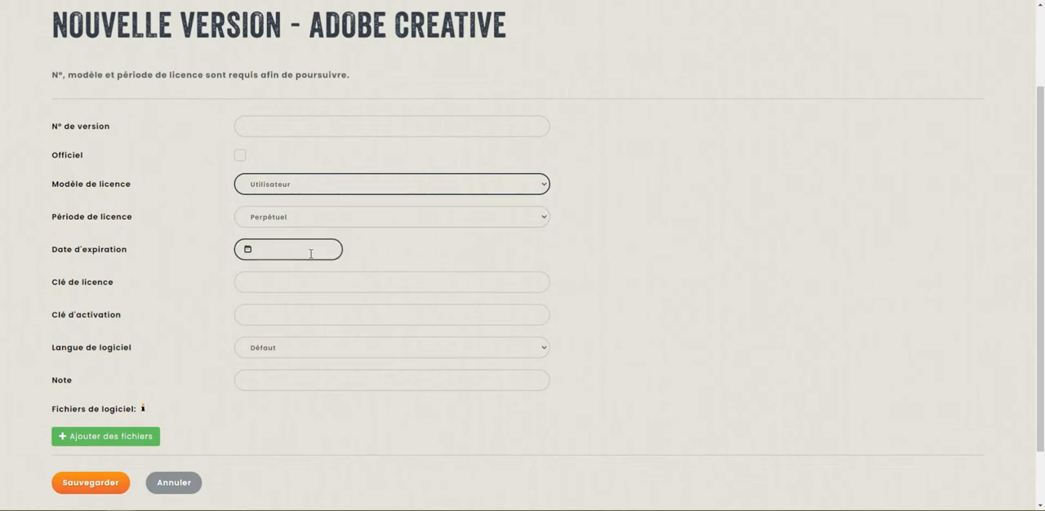
scroll(408, 238, "down", 1)
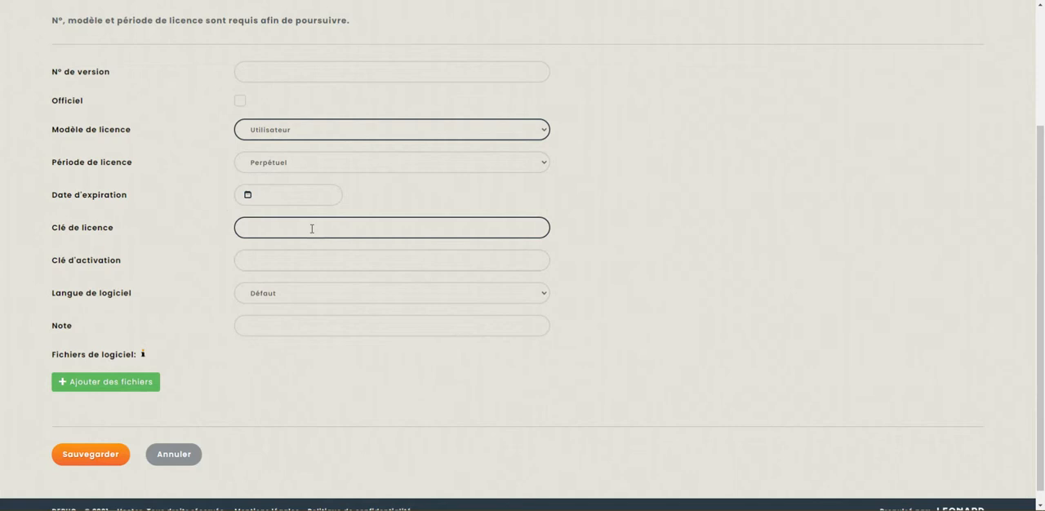
left_click_drag(46, 231, 597, 270)
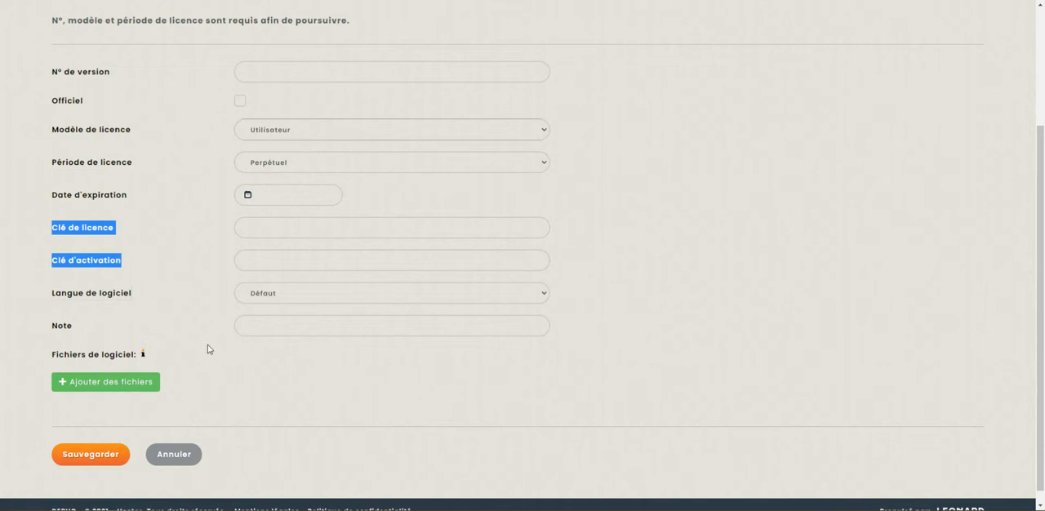
left_click(197, 458)
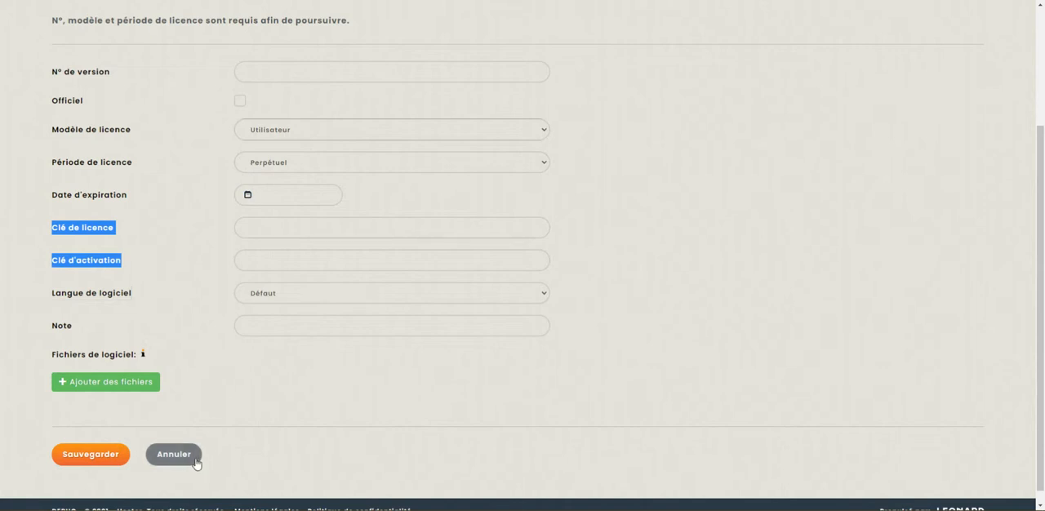
left_click(569, 35)
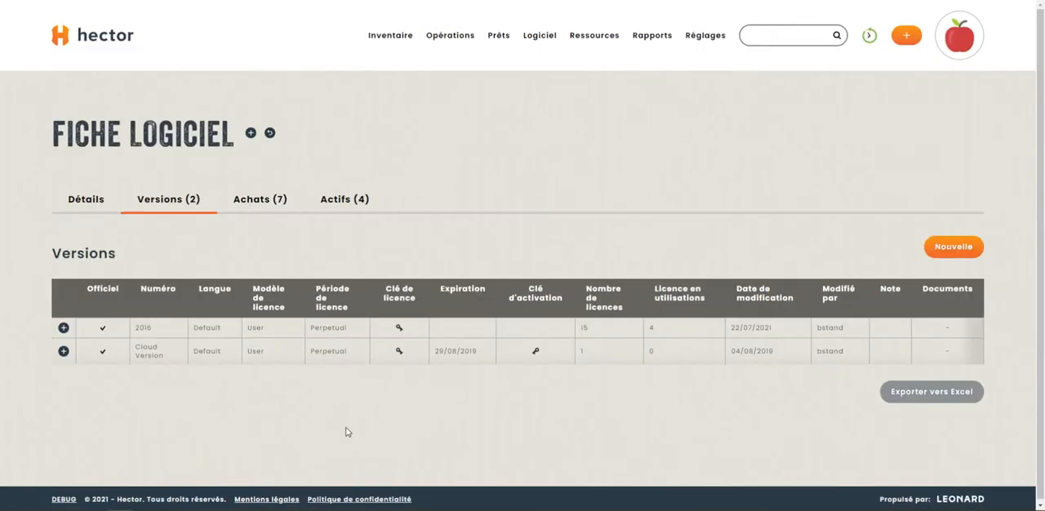
- Start a purchase for Adobe Creative version 2016 with a quantity of 5 and a price of 100
left_click(64, 328)
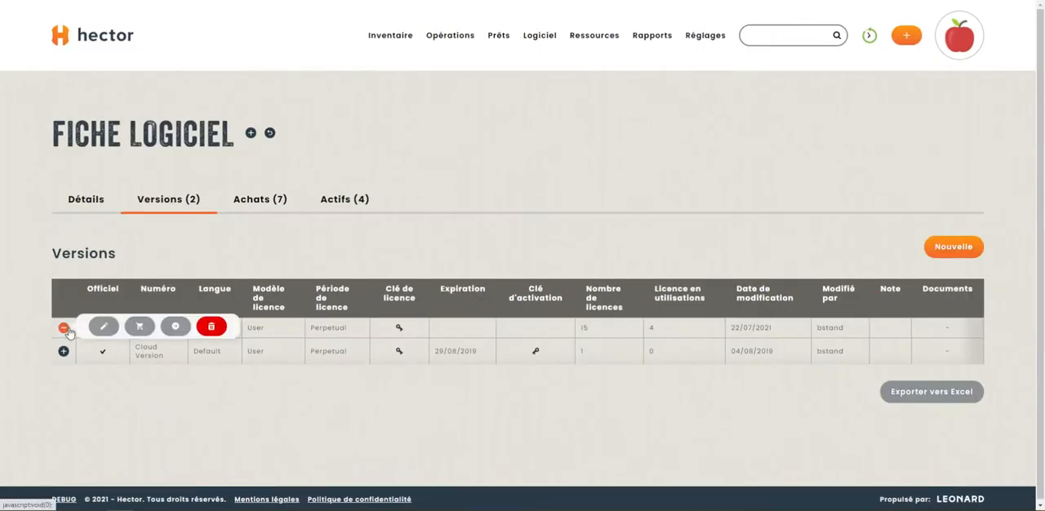
left_click(140, 328)
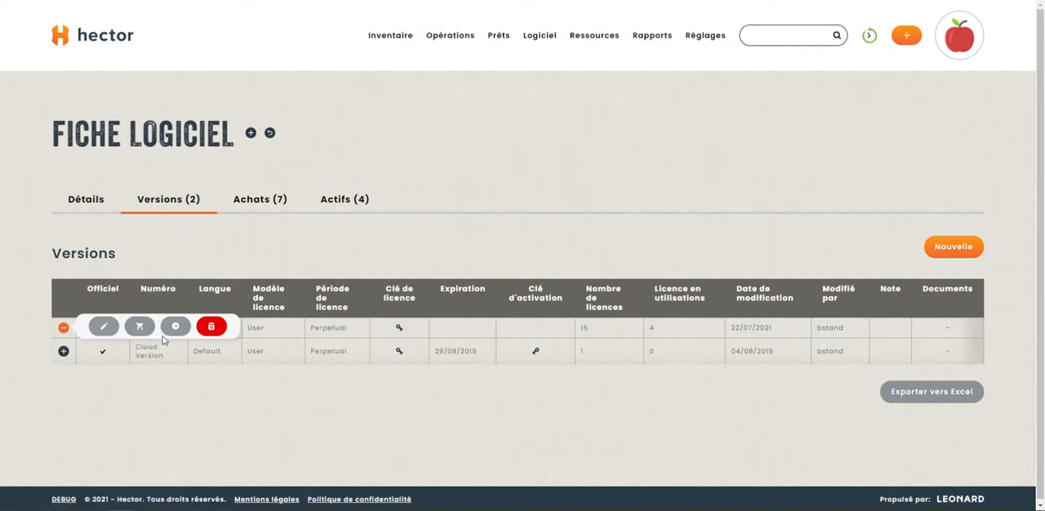
scroll(250, 340, "down", 1)
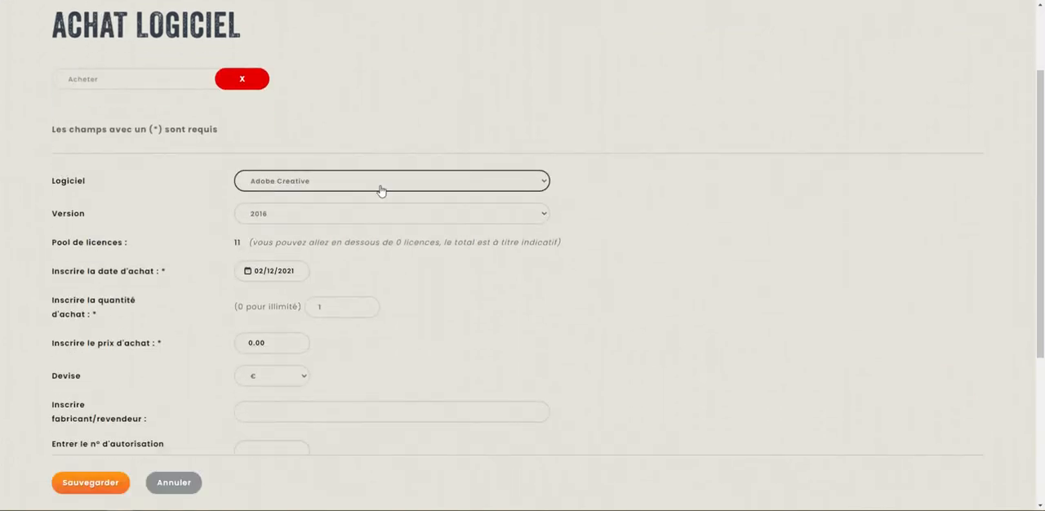
scroll(401, 266, "down", 1)
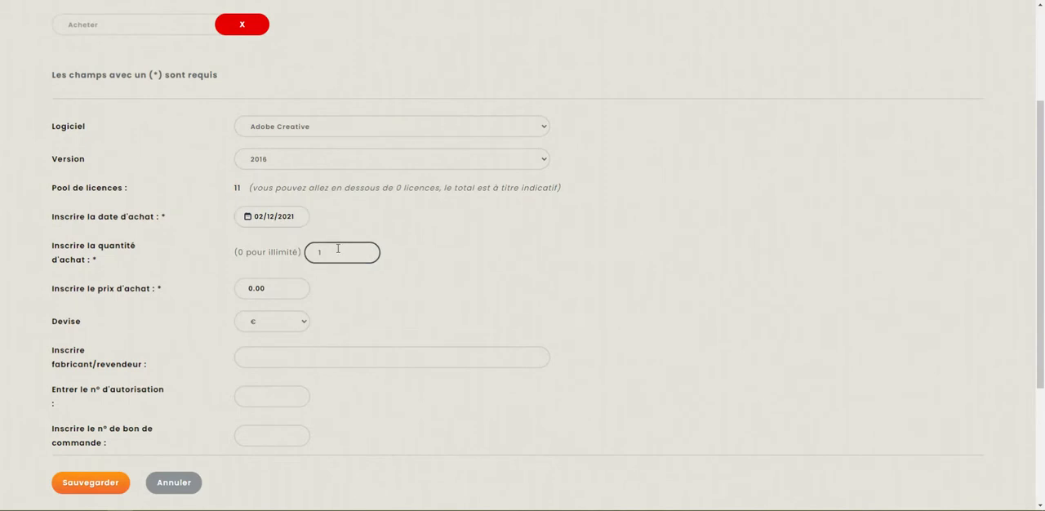
scroll(425, 301, "down", 1)
left_click(270, 237)
left_click_drag(270, 237, 211, 231)
type("100")
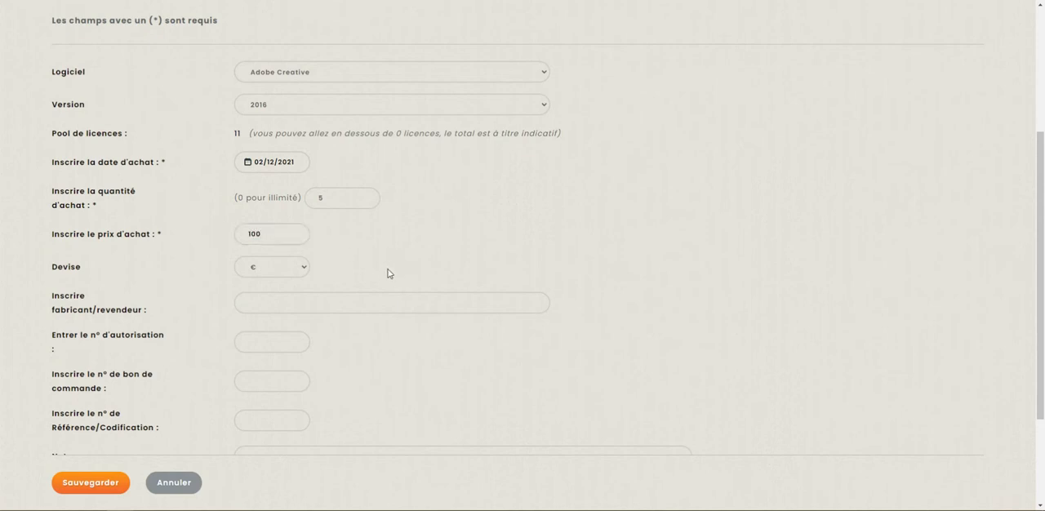
- Review the purchase's optional reseller, authorization, purchase order, reference, note and file fields, leaving them empty, and save the purchase
left_click(340, 296)
scroll(340, 296, "down", 1)
scroll(371, 271, "down", 2)
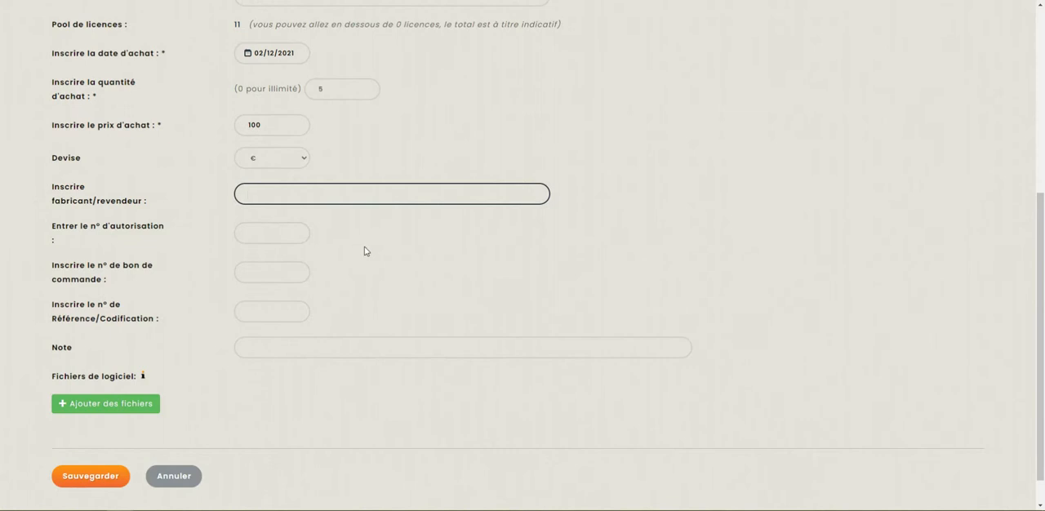
left_click(270, 236)
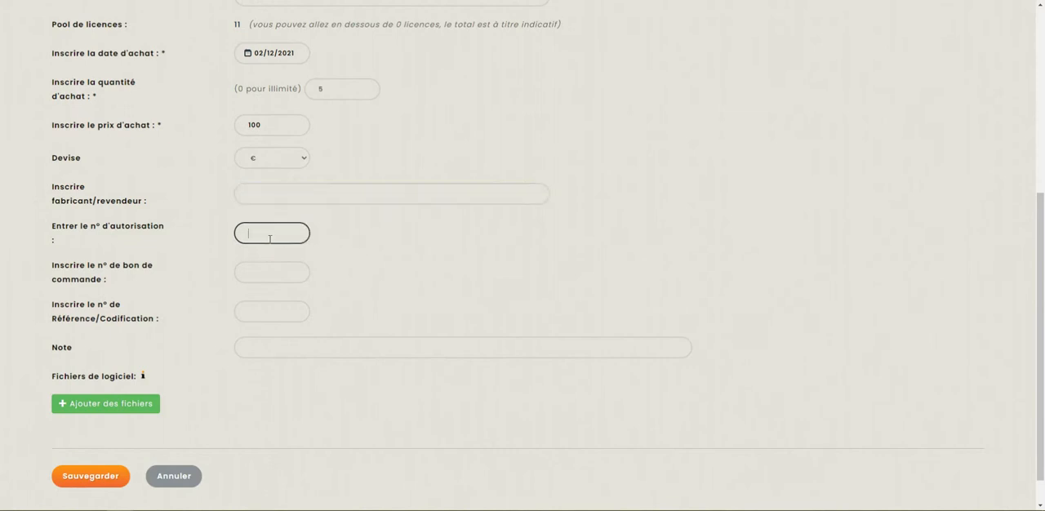
left_click(276, 278)
left_click(286, 312)
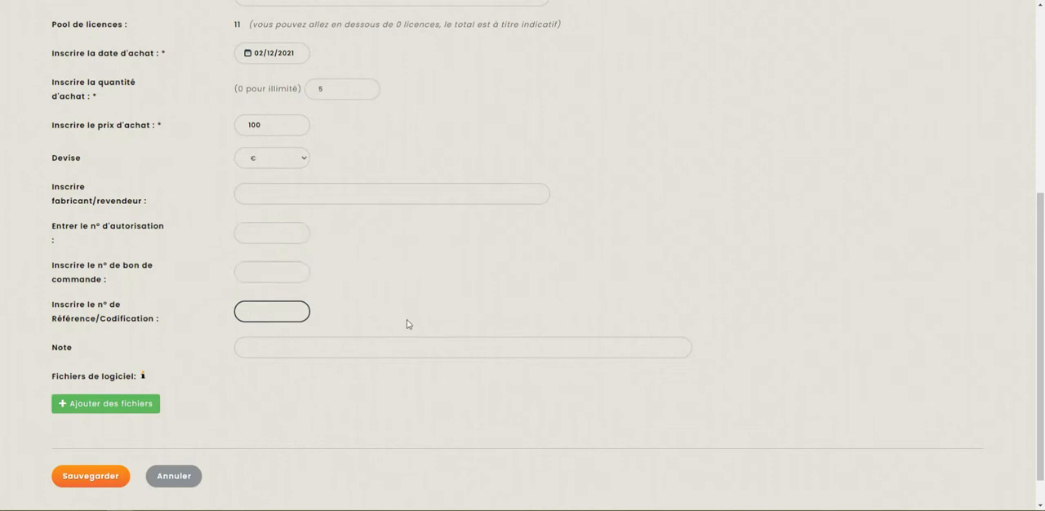
scroll(406, 323, "down", 1)
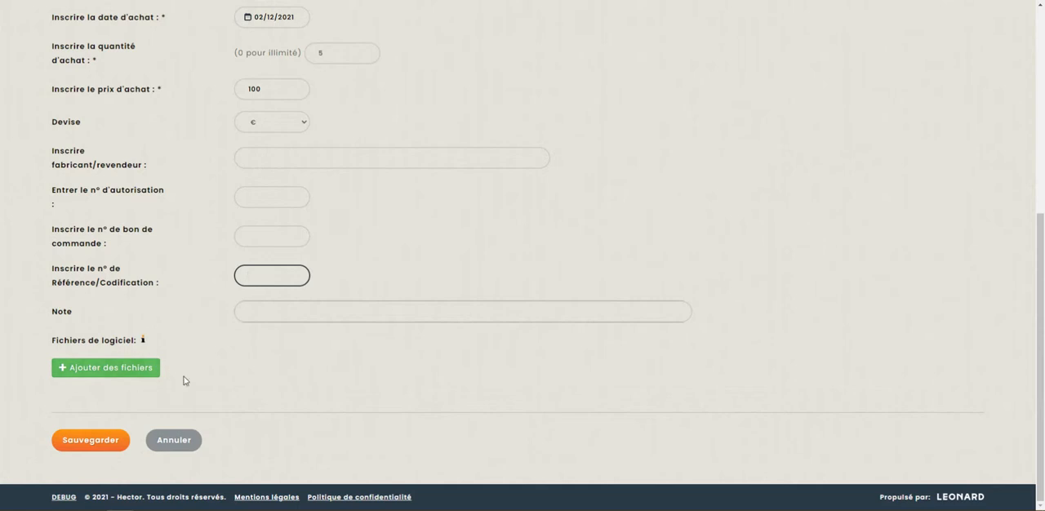
scroll(186, 381, "up", 4)
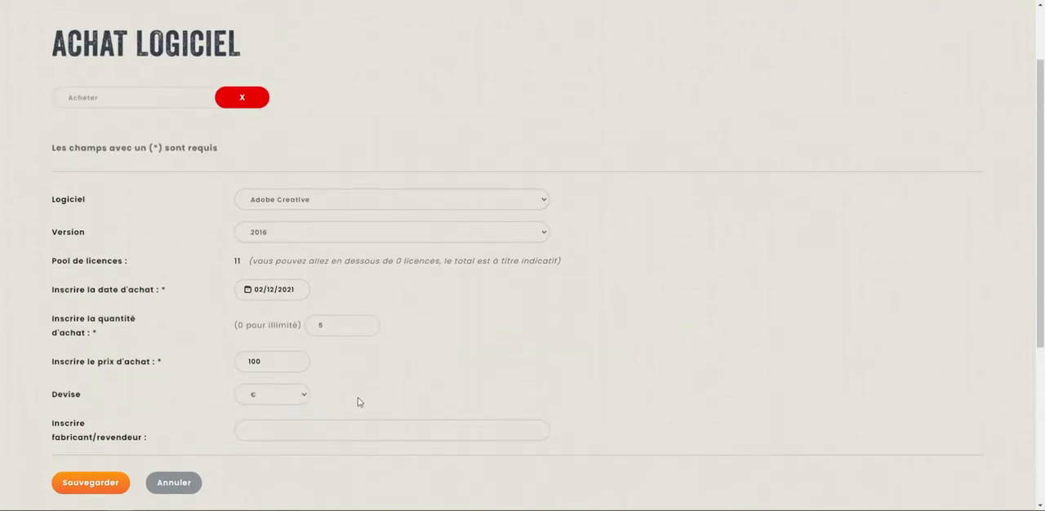
scroll(357, 399, "down", 4)
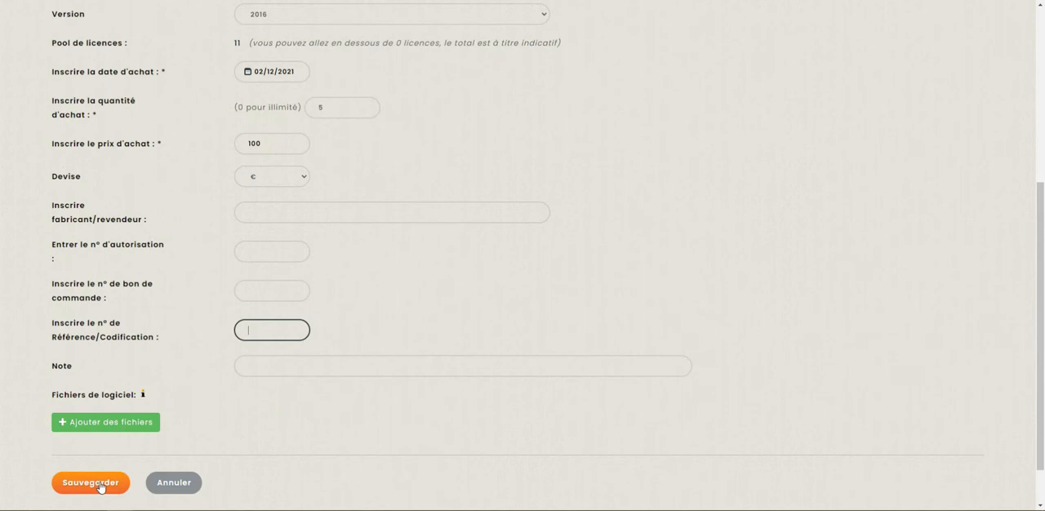
scroll(122, 269, "up", 2)
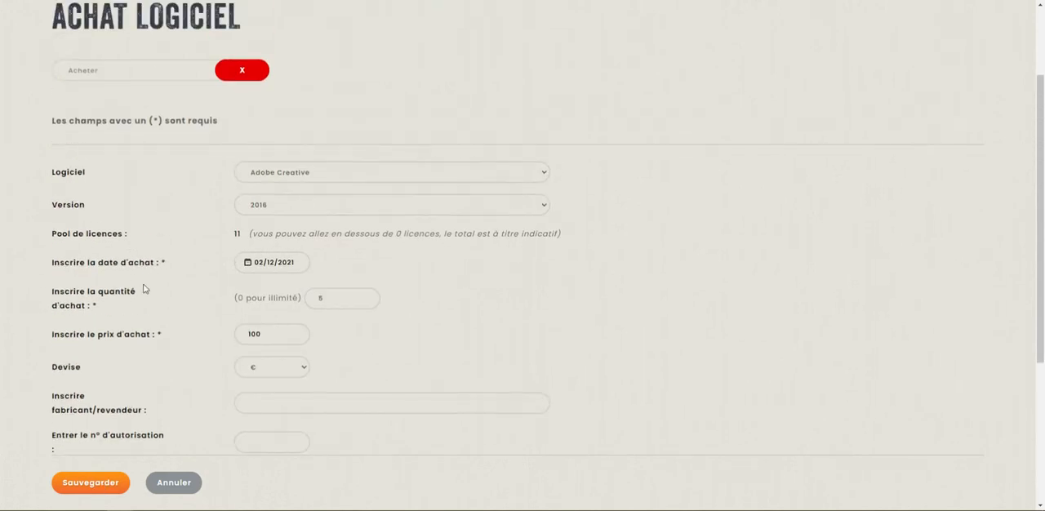
scroll(143, 288, "down", 3)
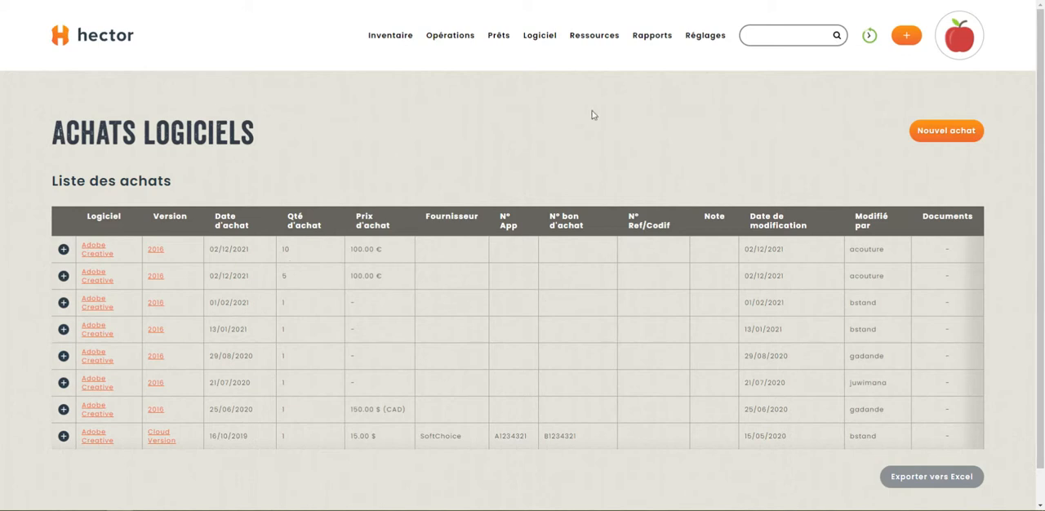
- Reopen the Adobe Creative record from the software list and examine its purchase history for the 02/12/2021 entries
mouse_move(506, 50)
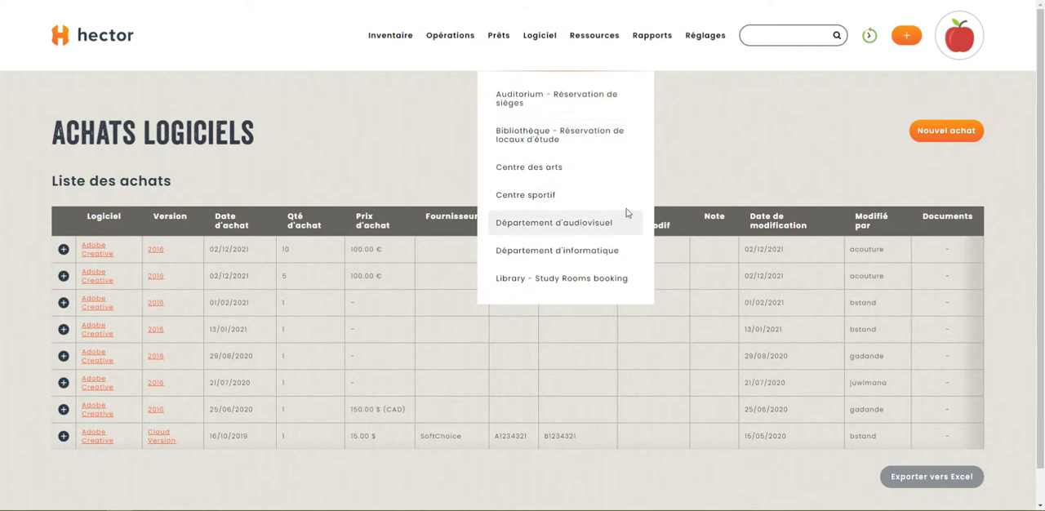
mouse_move(547, 46)
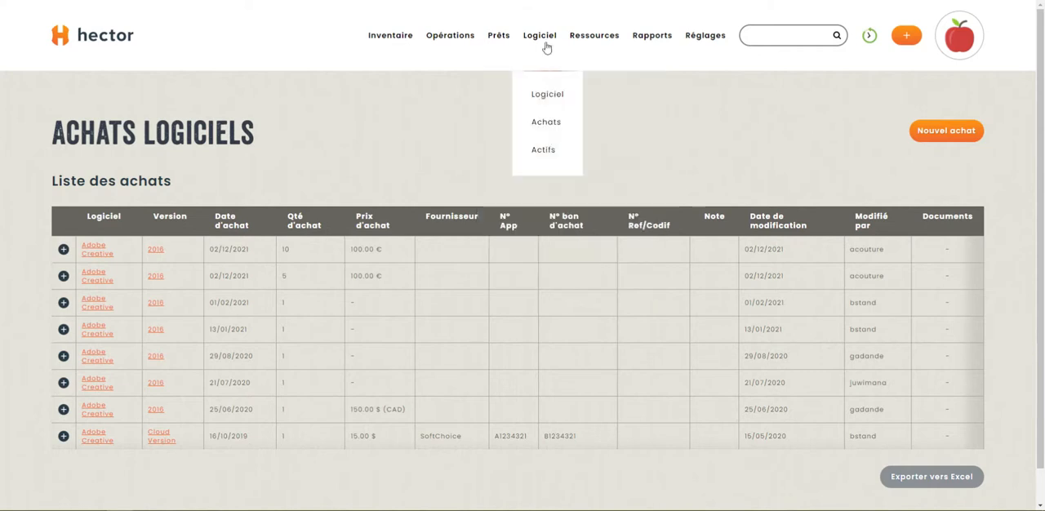
left_click(547, 95)
left_click(214, 270)
left_click(262, 200)
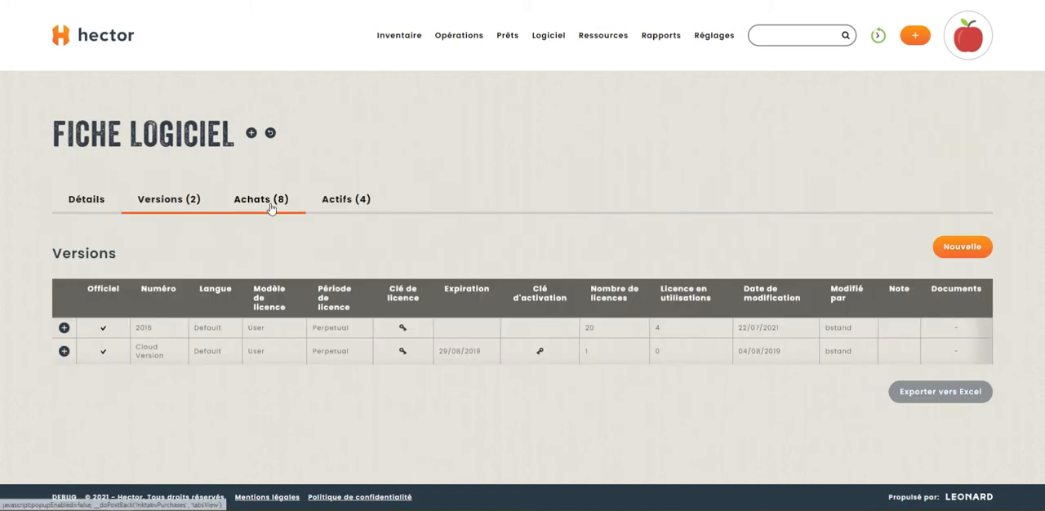
scroll(303, 421, "down", 3)
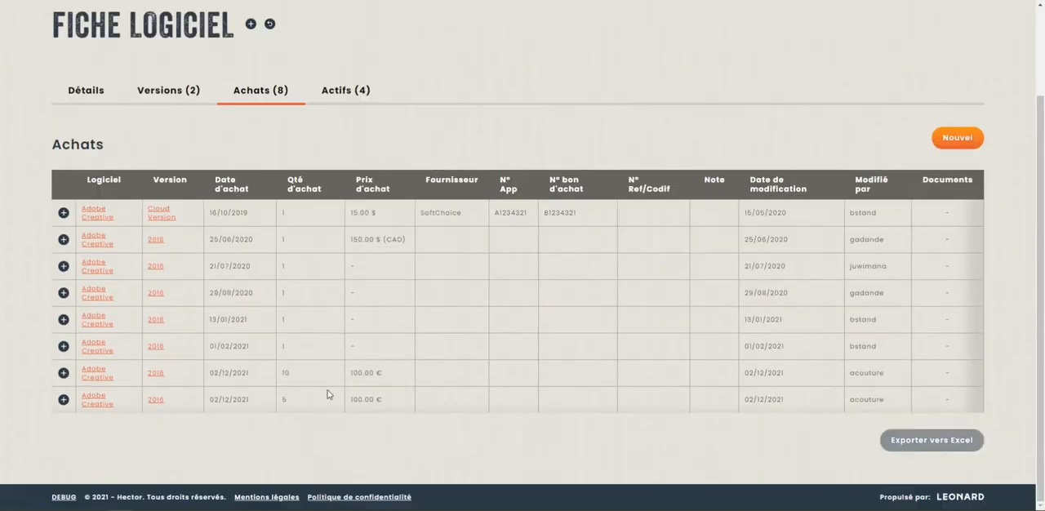
scroll(321, 373, "up", 1)
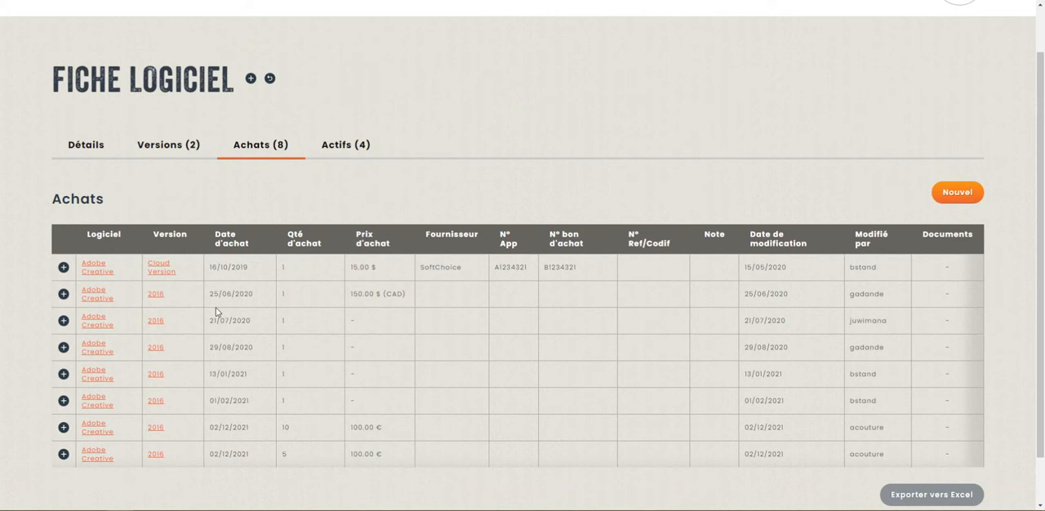
- Start a new assignment from Adobe Creative's assets list and choose version 2016
left_click(355, 154)
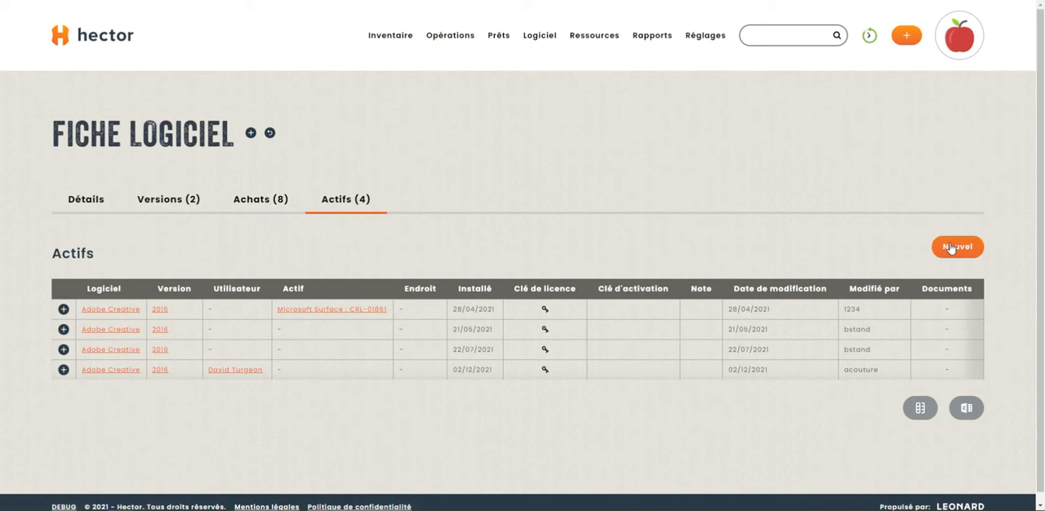
left_click(496, 369)
scroll(248, 438, "down", 1)
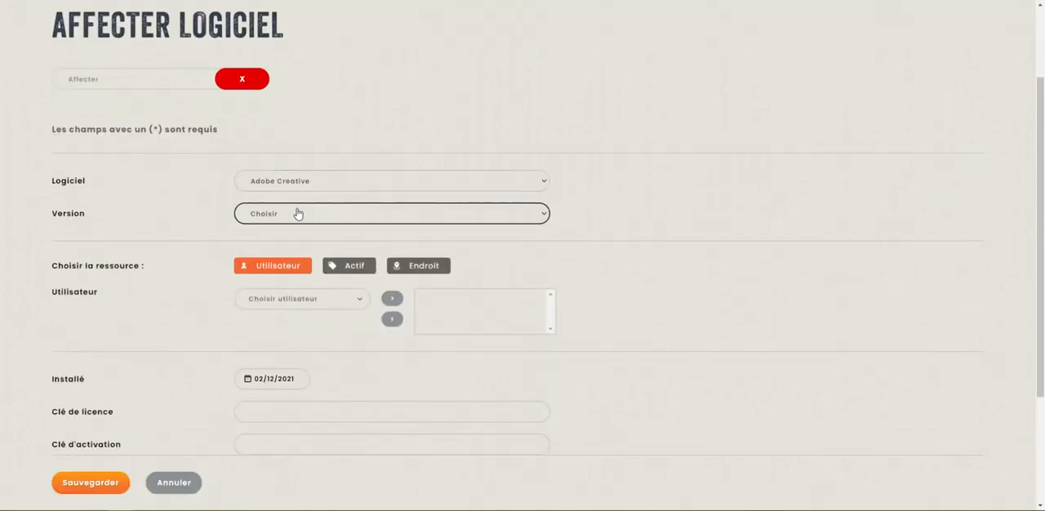
left_click(297, 214)
left_click(291, 240)
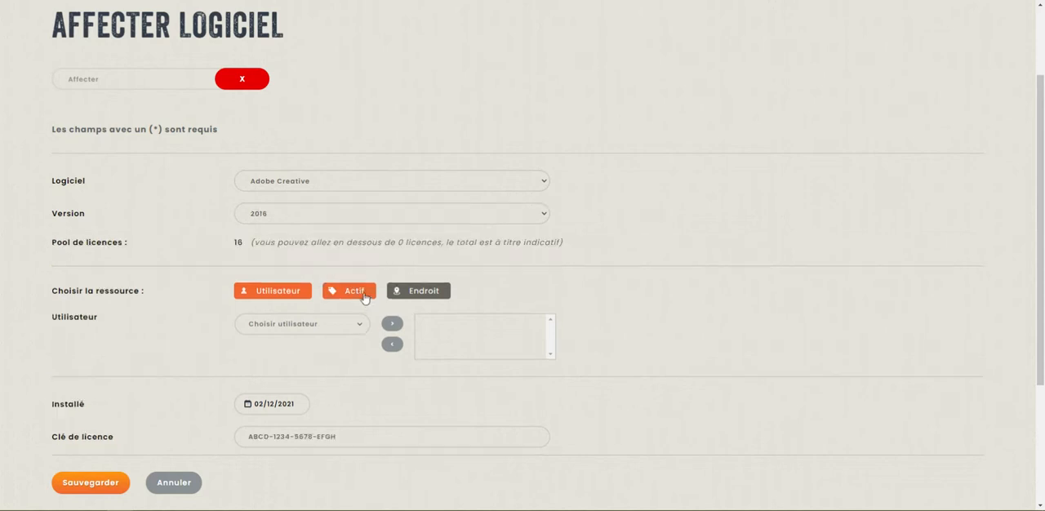
- Choose a user as the resource receiving the licence and add that user to the assignment
left_click(358, 328)
left_click(208, 253)
left_click(359, 324)
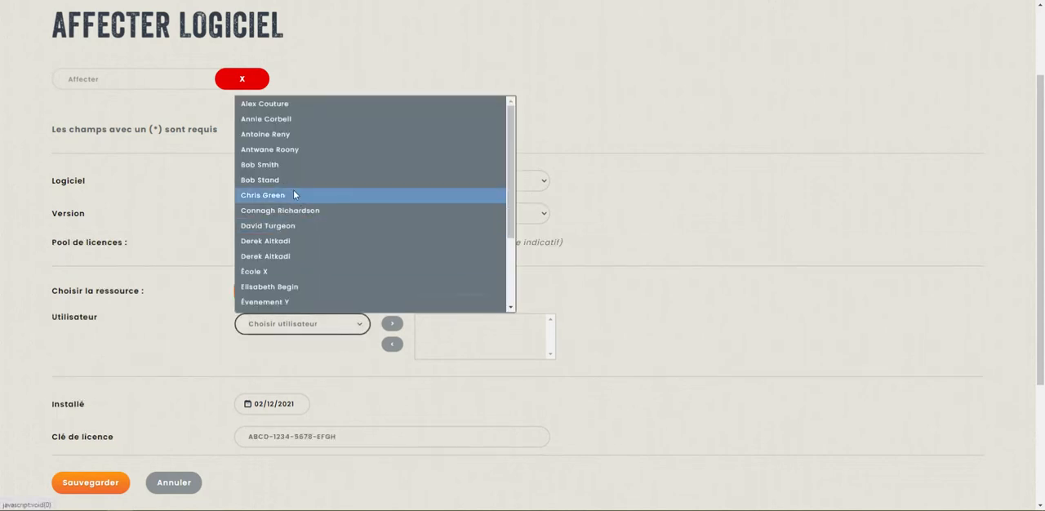
left_click(293, 178)
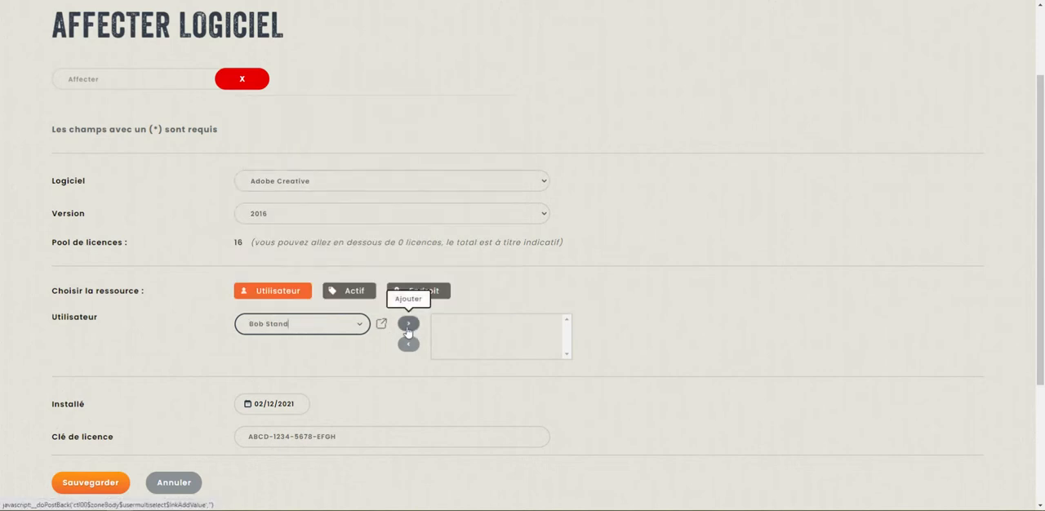
- Review the installation date, licence key, activation key and note fields without changing them, and save the software assignment
scroll(632, 287, "down", 3)
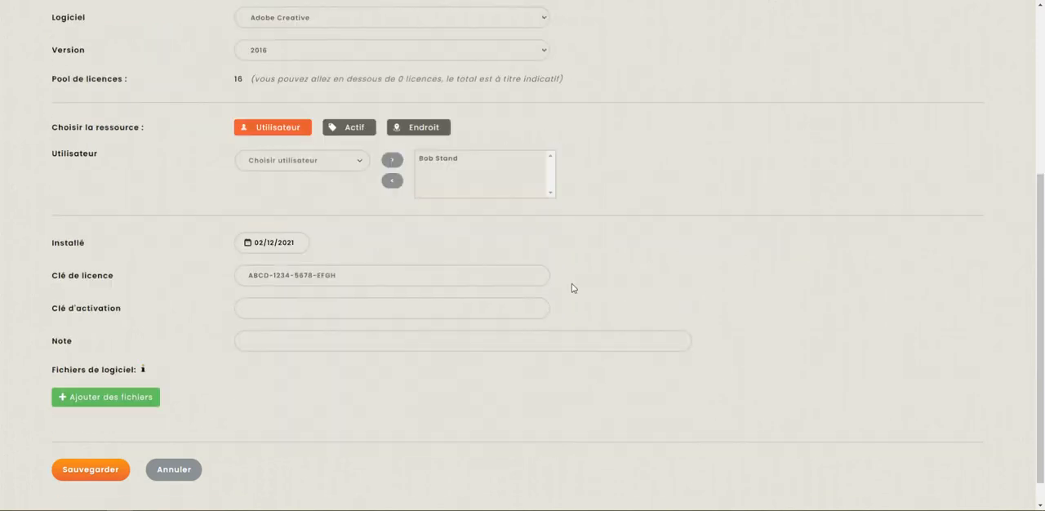
left_click(368, 252)
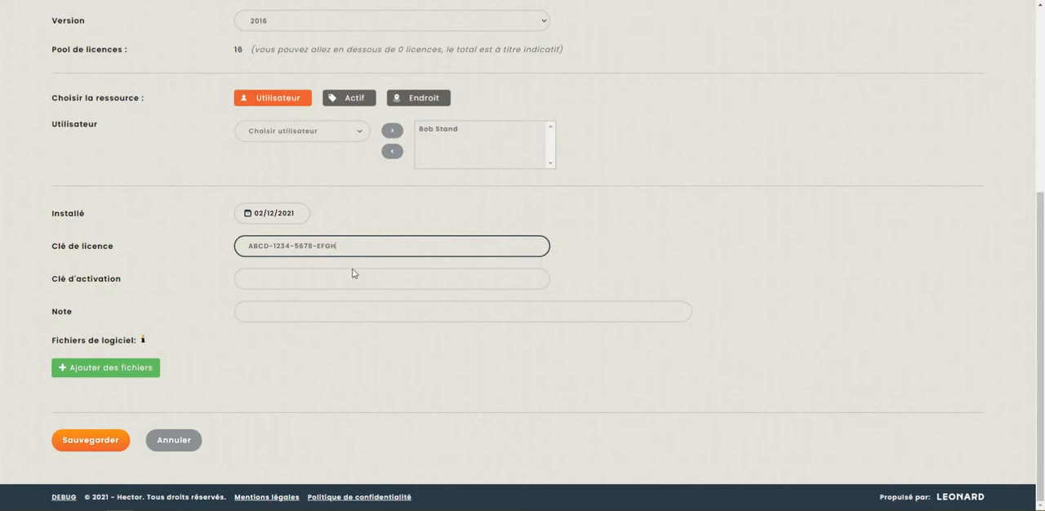
left_click(319, 281)
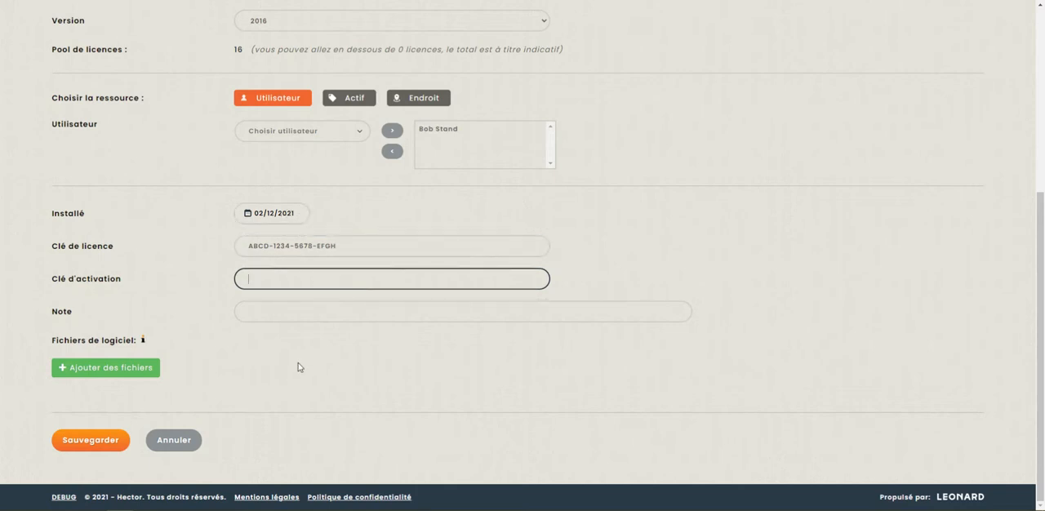
left_click(96, 443)
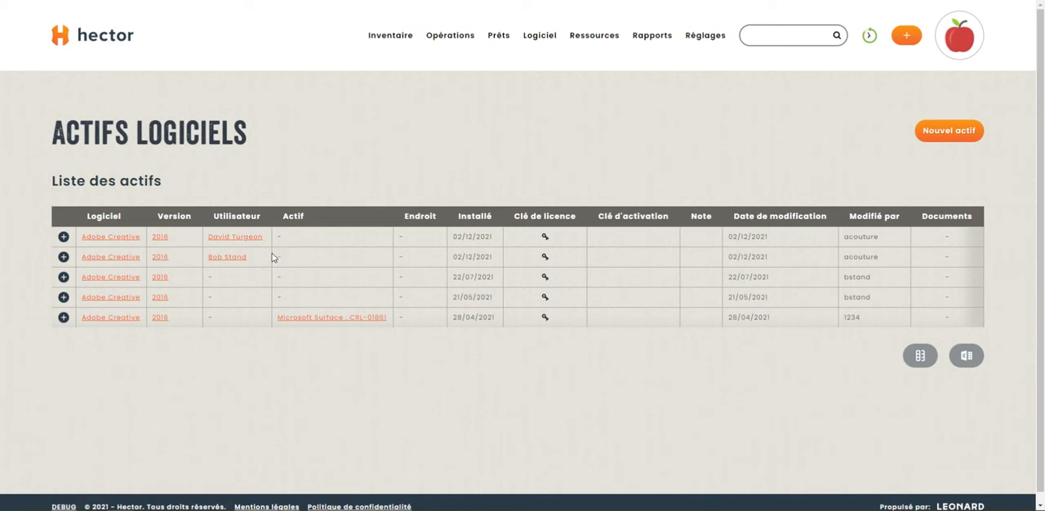
- Reopen the Adobe Creative record and check the number of licences and licences in use for version 2016
left_click(121, 257)
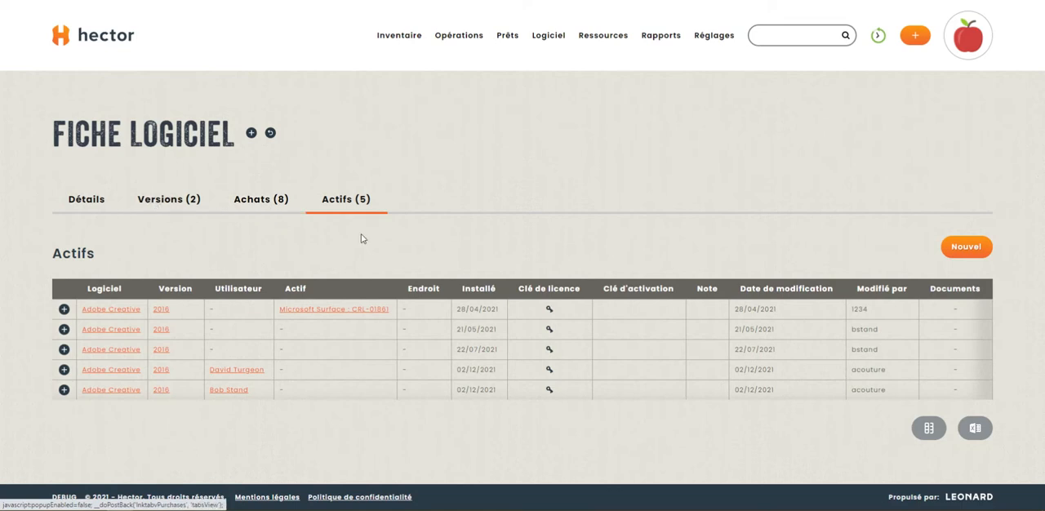
left_click_drag(596, 327, 580, 327)
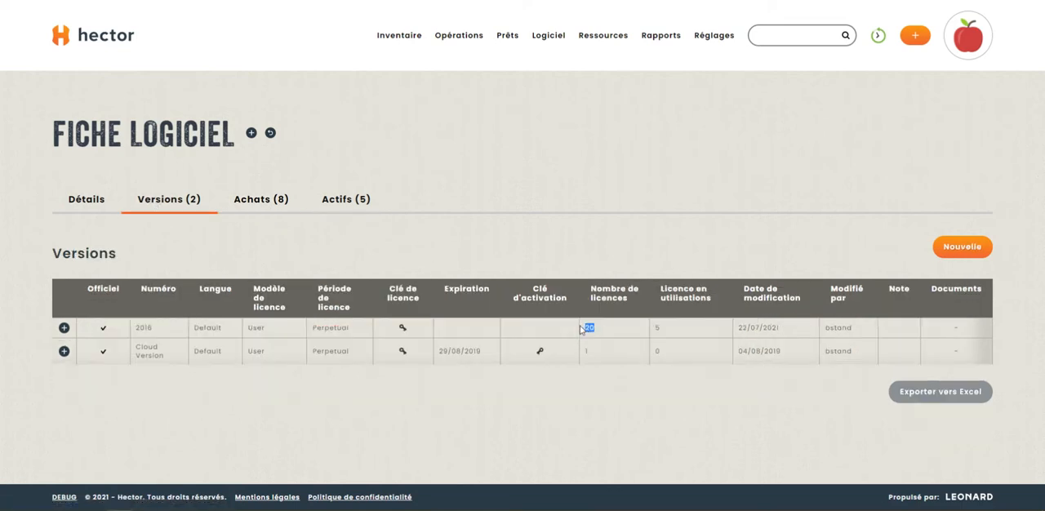
left_click_drag(668, 331, 652, 328)
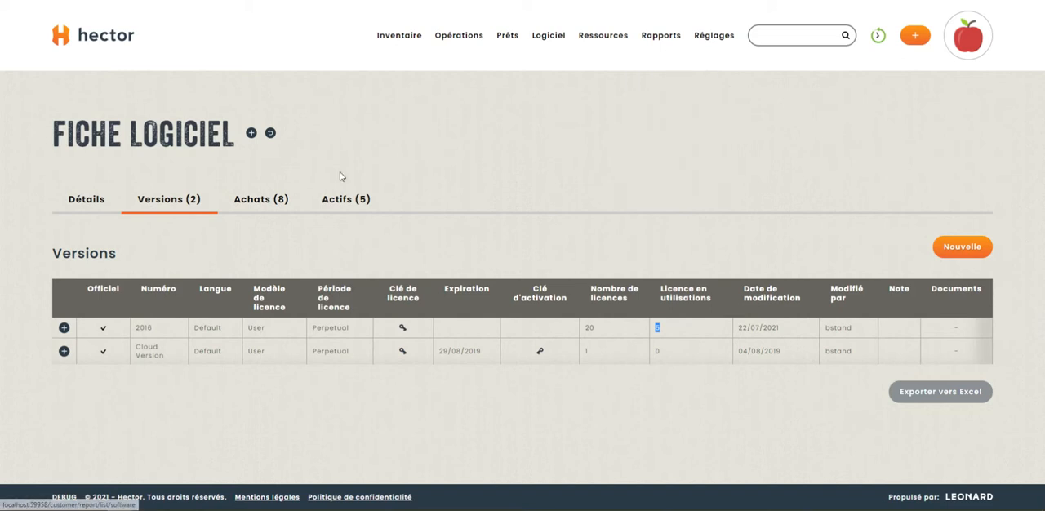
- Open the software reports and examine the software portfolio's licences and assets per version
left_click(129, 190)
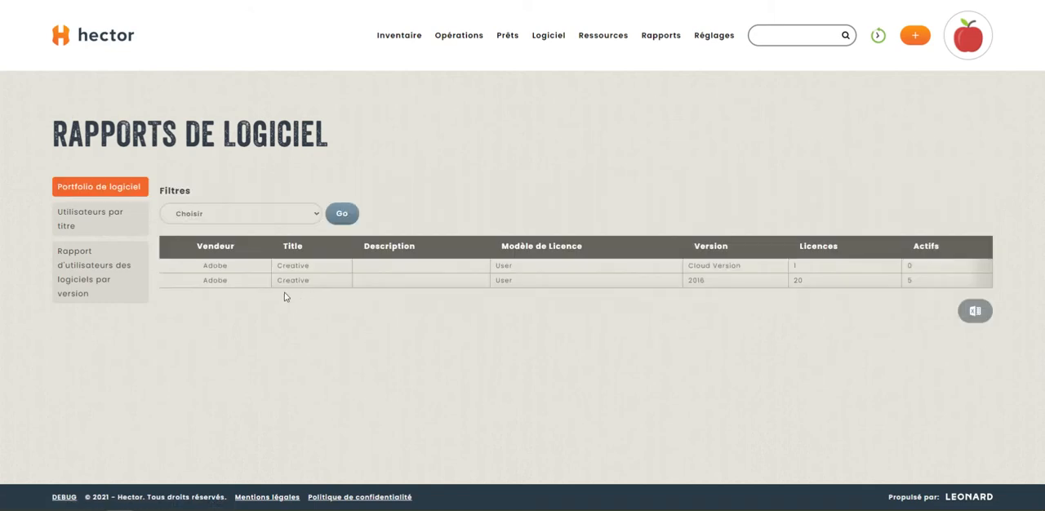